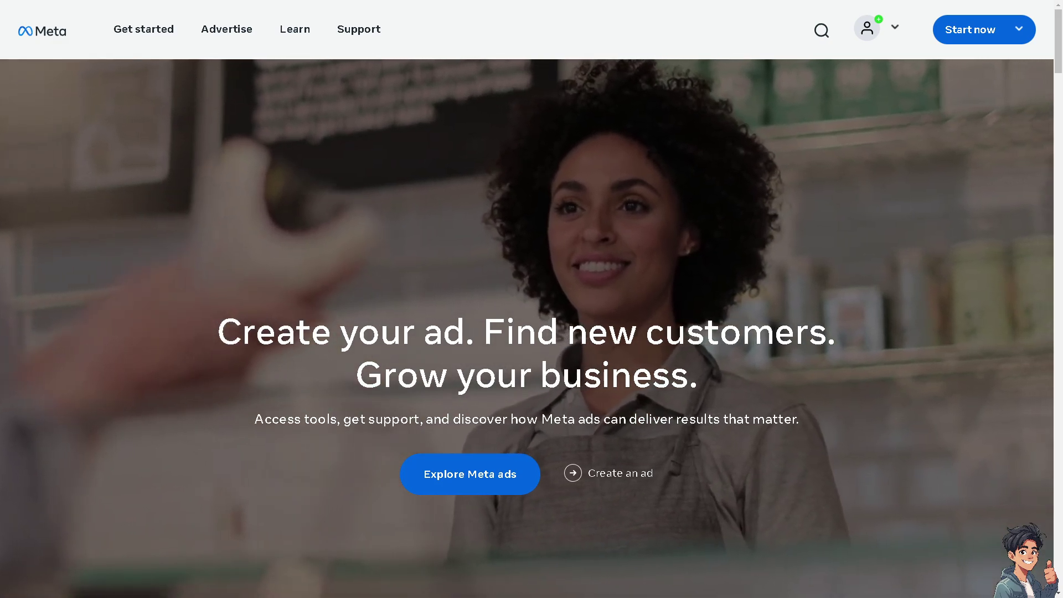
# - Go from Meta for Business's Log in with Facebook option to the 'Sign up for Facebook' account form
pyautogui.click(869, 29)
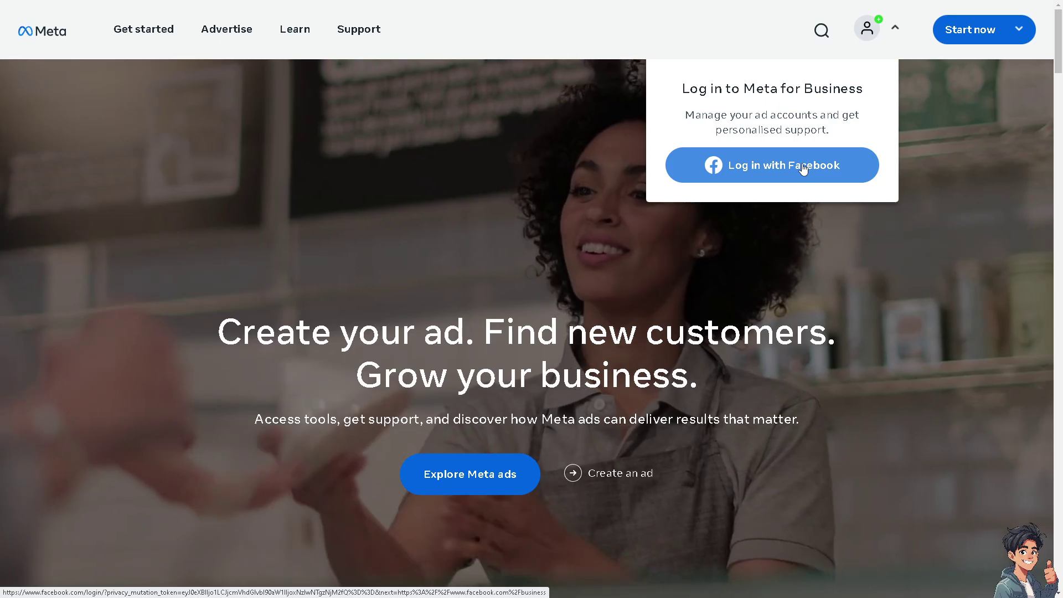
pyautogui.click(803, 166)
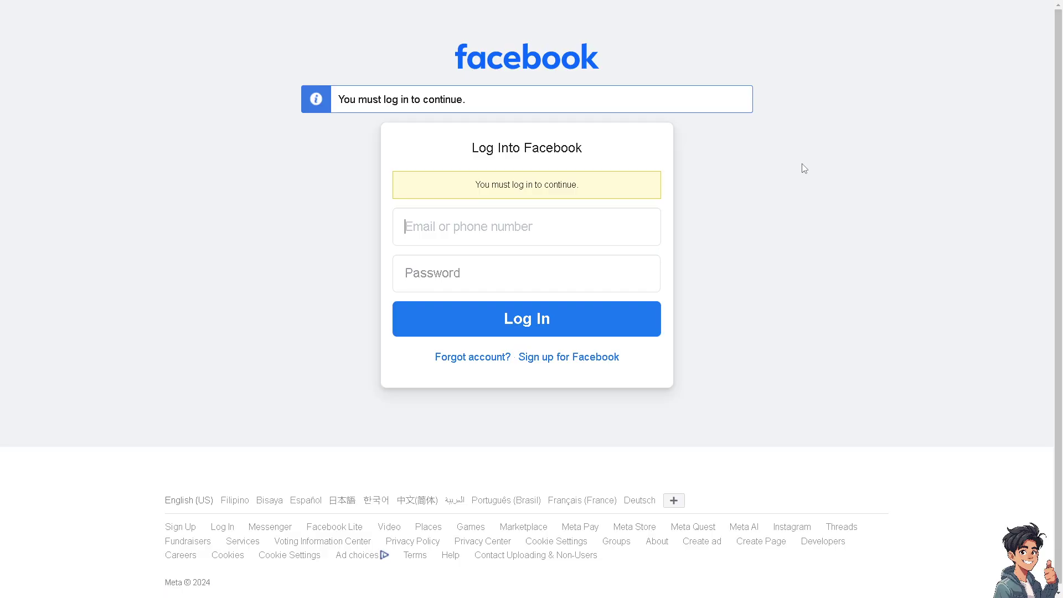
pyautogui.click(596, 362)
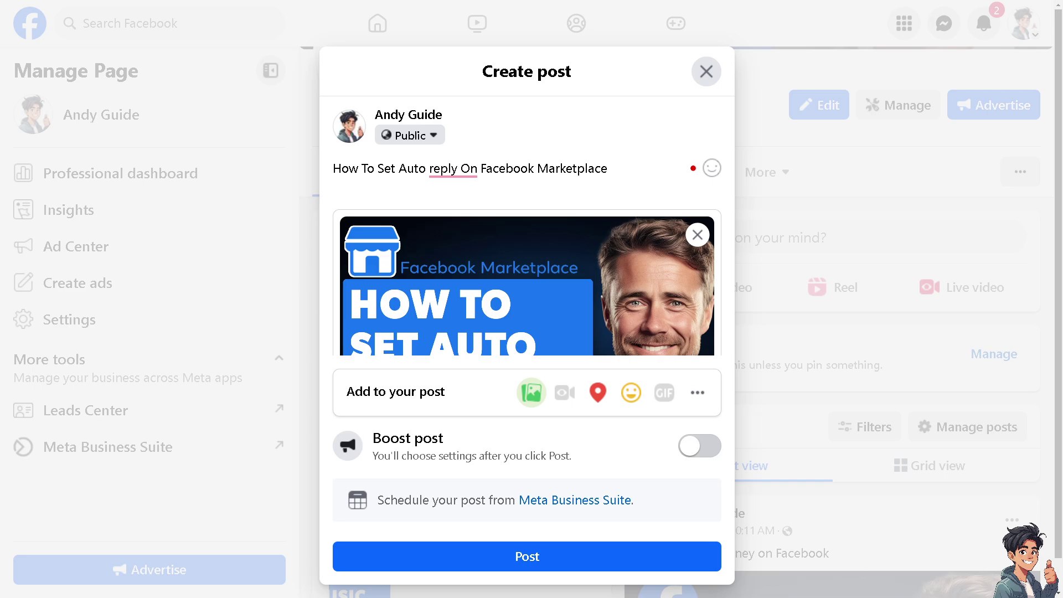
# - Publish the 'How To Set Auto reply On Facebook Marketplace' post and continue to its event preview
pyautogui.scroll(-1, 553, 449)
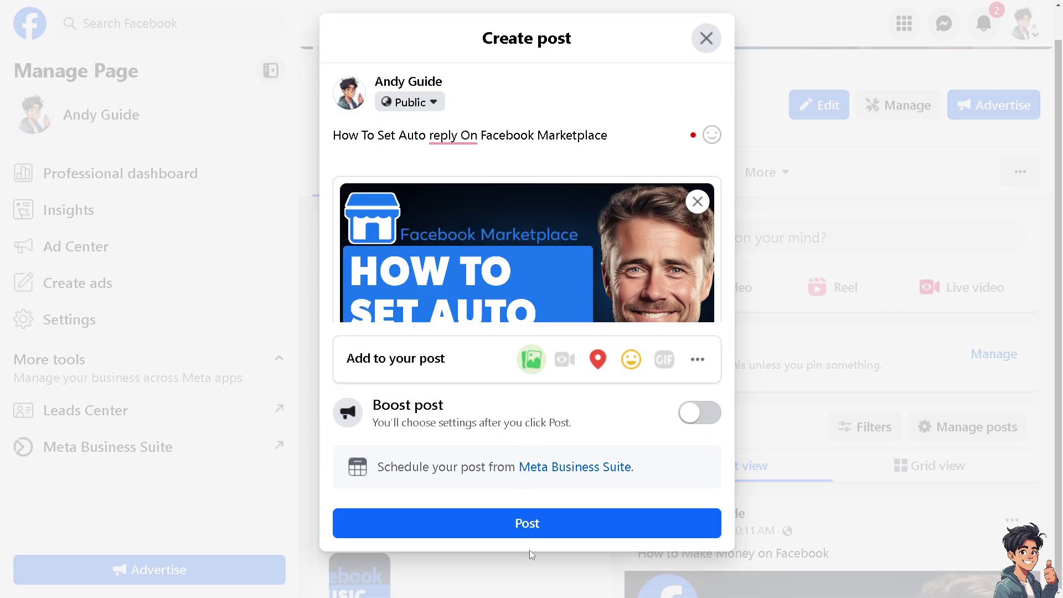
pyautogui.click(565, 524)
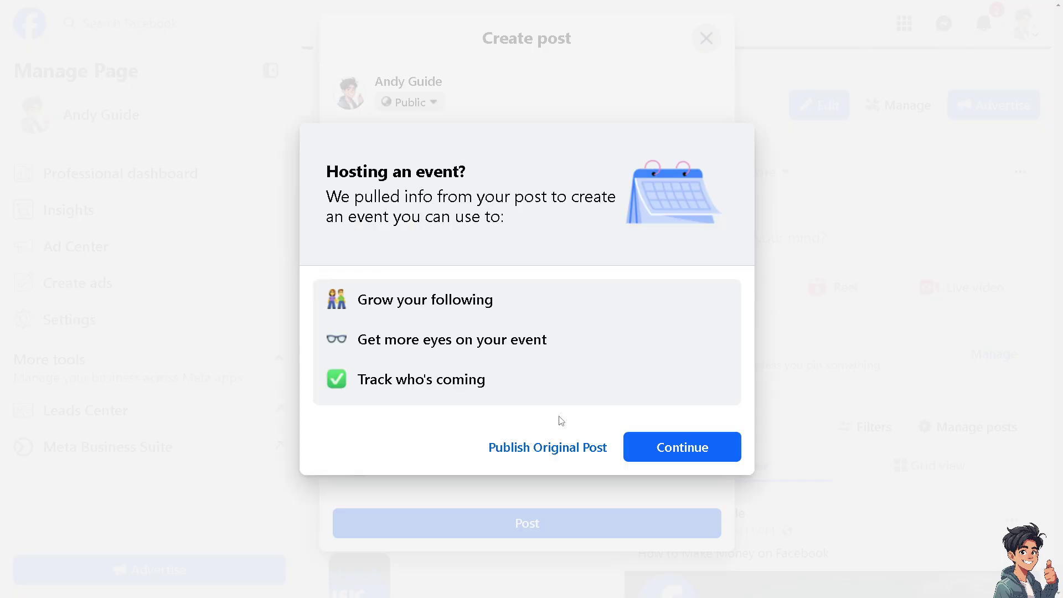
pyautogui.click(683, 449)
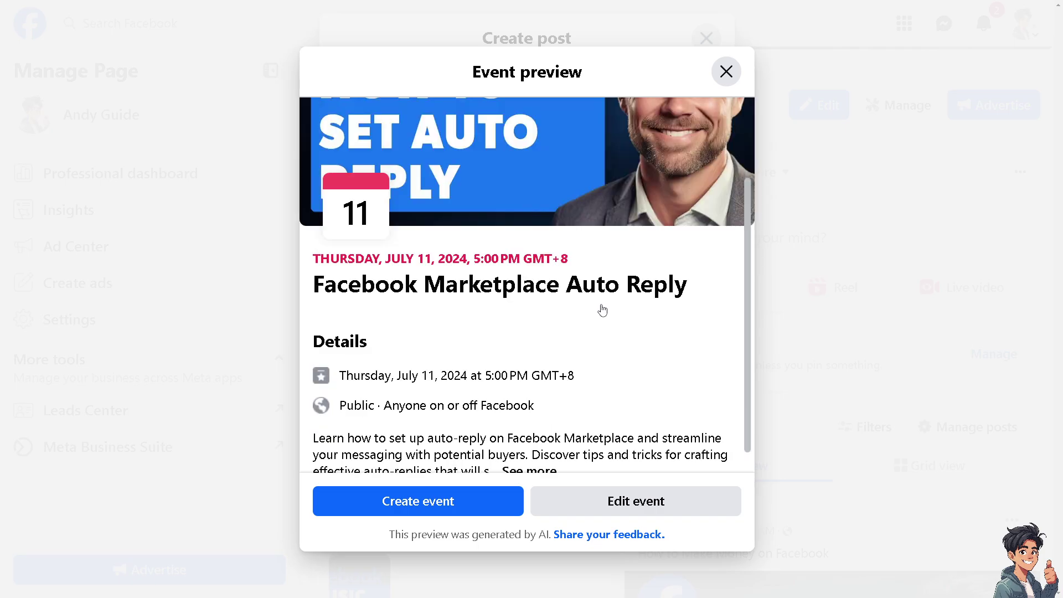
pyautogui.scroll(3, 604, 294)
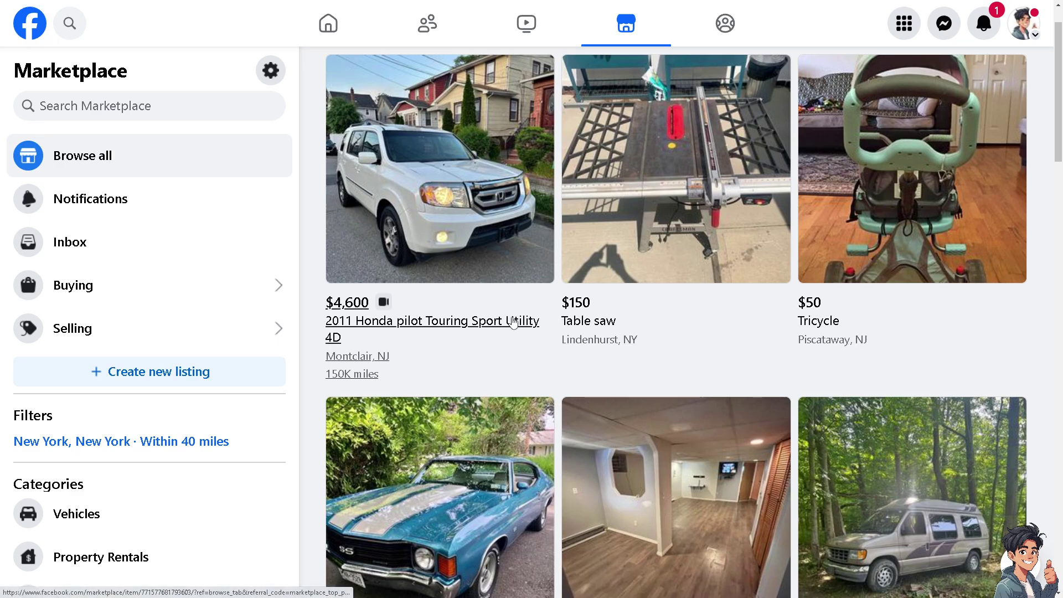
pyautogui.scroll(-1, 506, 327)
pyautogui.scroll(-4, 506, 327)
pyautogui.scroll(-2, 506, 327)
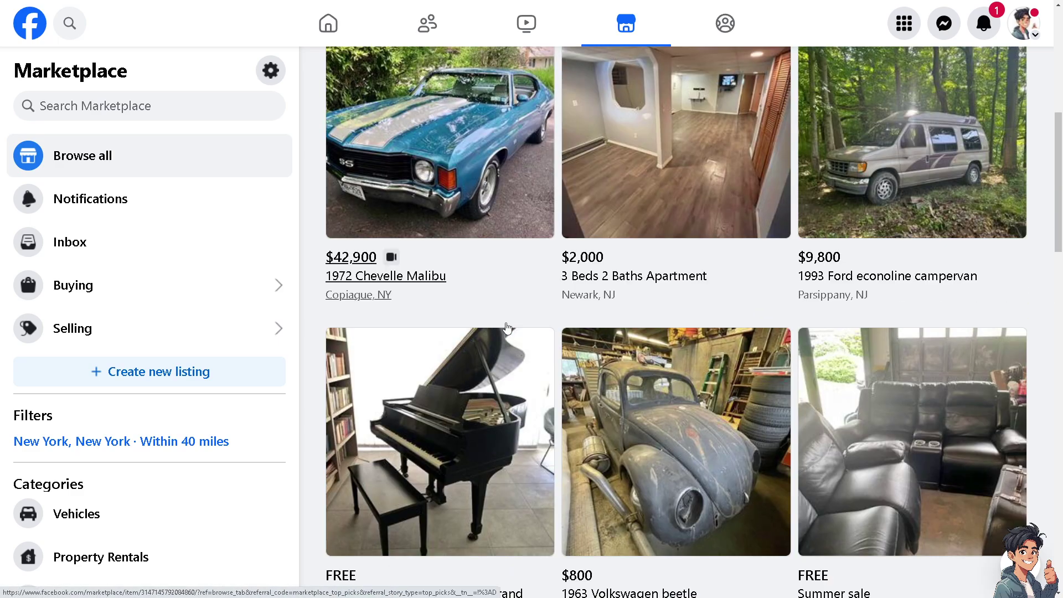
pyautogui.scroll(-2, 505, 339)
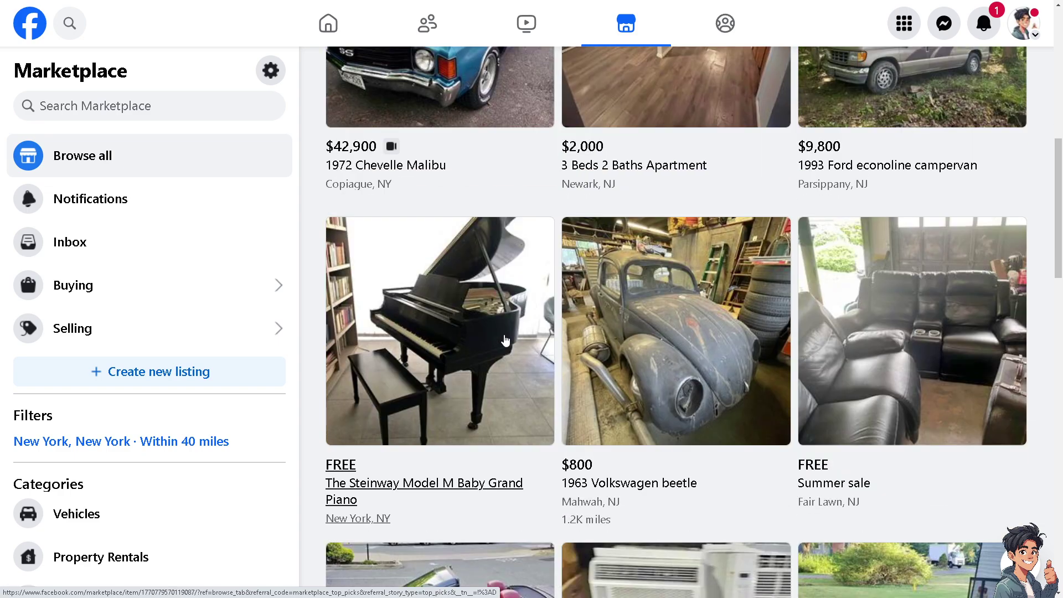
pyautogui.scroll(-2, 504, 339)
pyautogui.scroll(4, 504, 339)
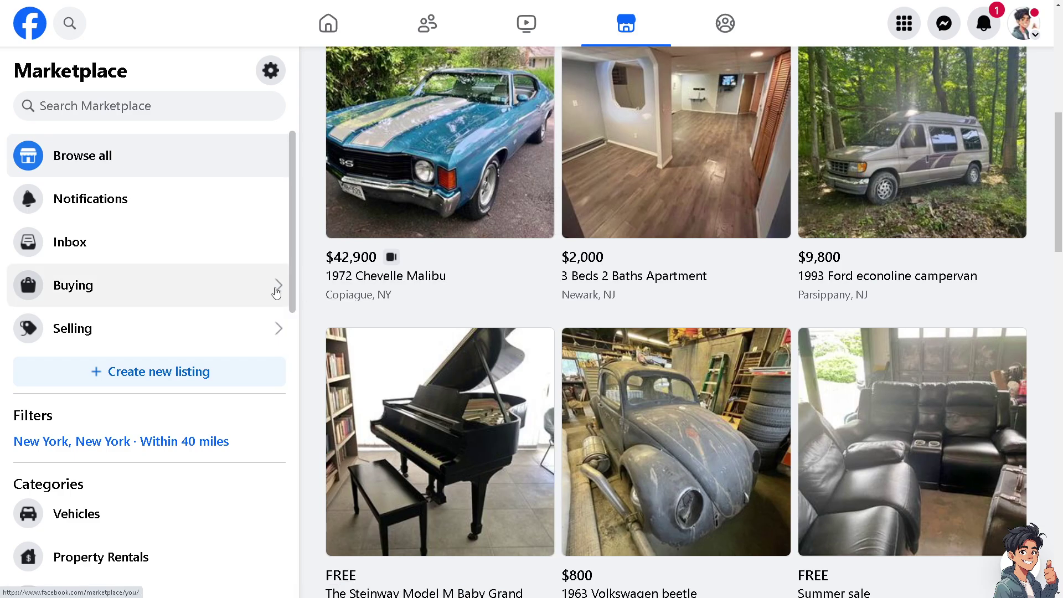
# - Replace the 'Is this still available?' buyer message with 'How To Set Auto reply On Facebook Marketplace' and save
pyautogui.click(274, 75)
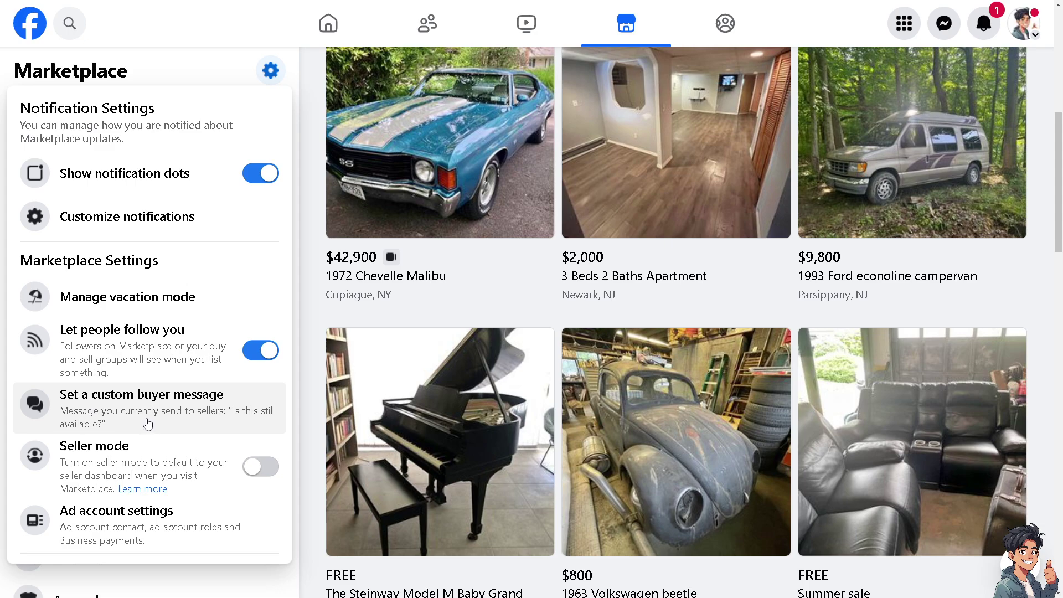
pyautogui.scroll(-3, 154, 385)
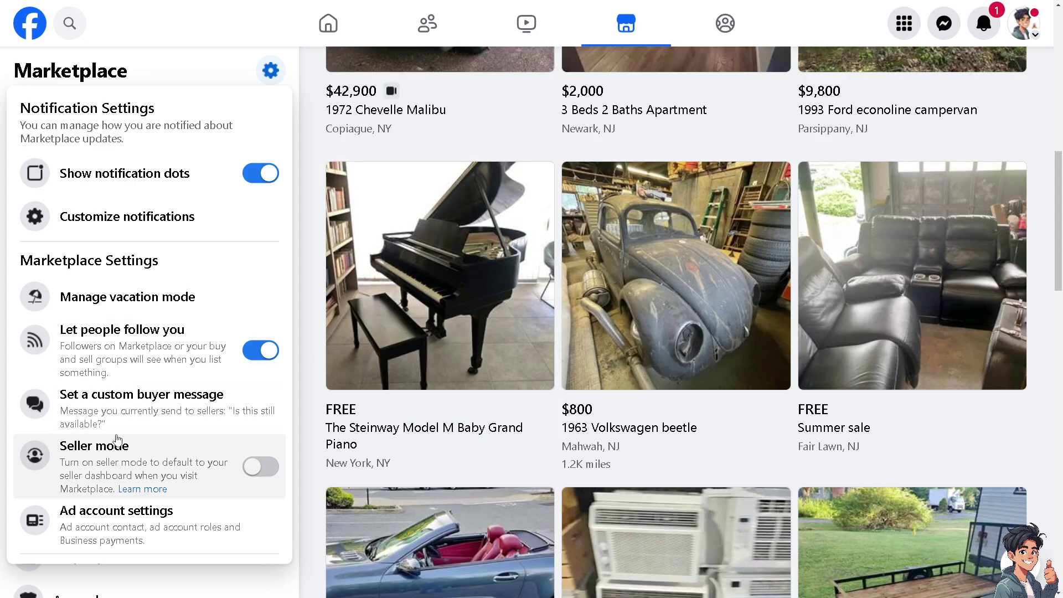
pyautogui.click(111, 404)
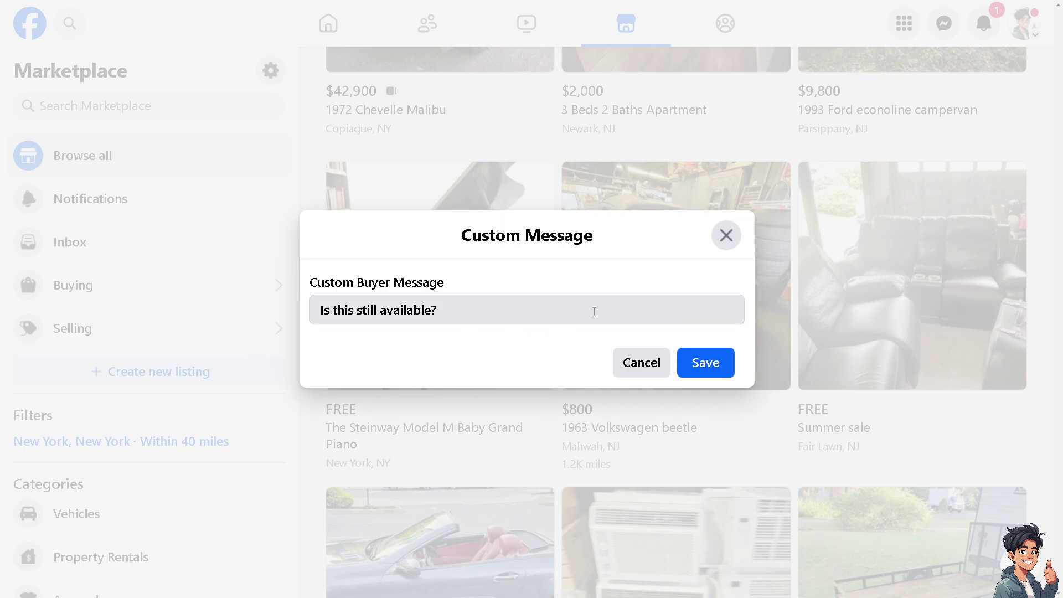
pyautogui.click(593, 308)
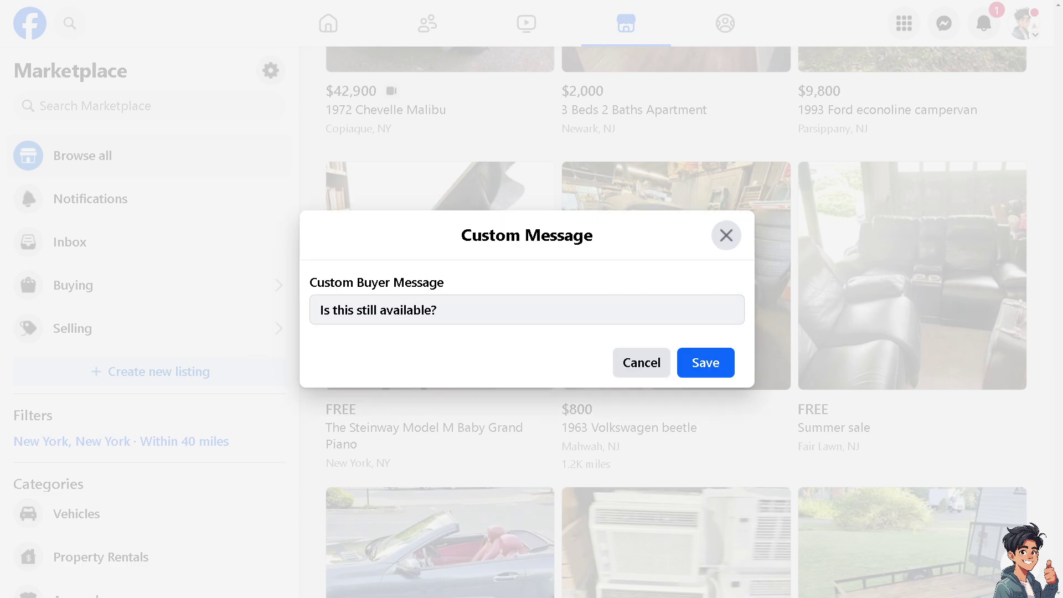
pyautogui.tripleClick(476, 309)
pyautogui.write('How To Set Auto reply On Facebook Marketplace')
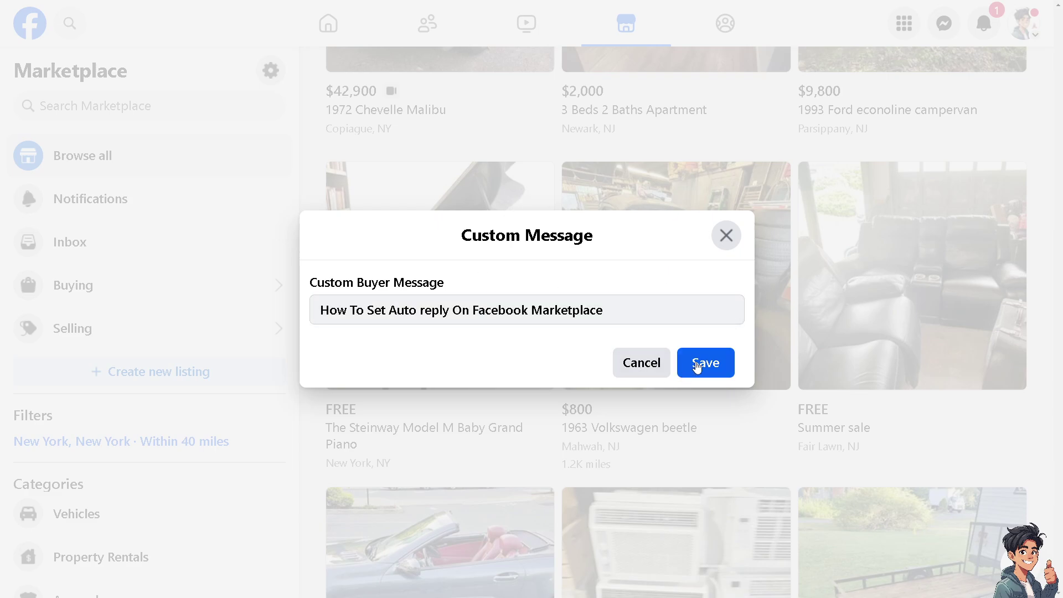
pyautogui.click(697, 365)
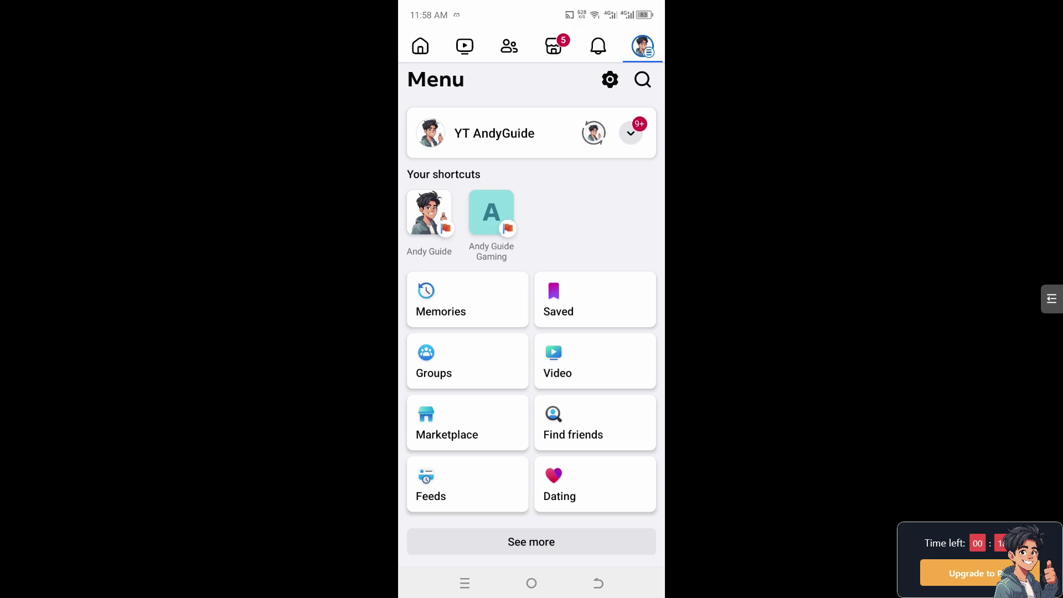
# - Switch the mobile app from the Menu tab to the Marketplace page
pyautogui.scroll(-3, 531, 316)
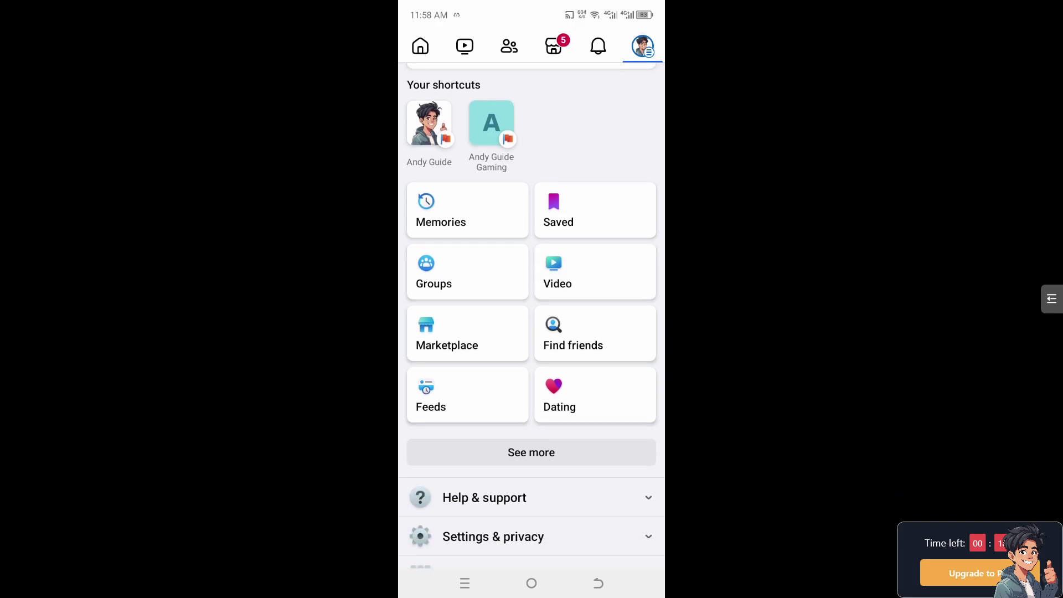
pyautogui.click(447, 277)
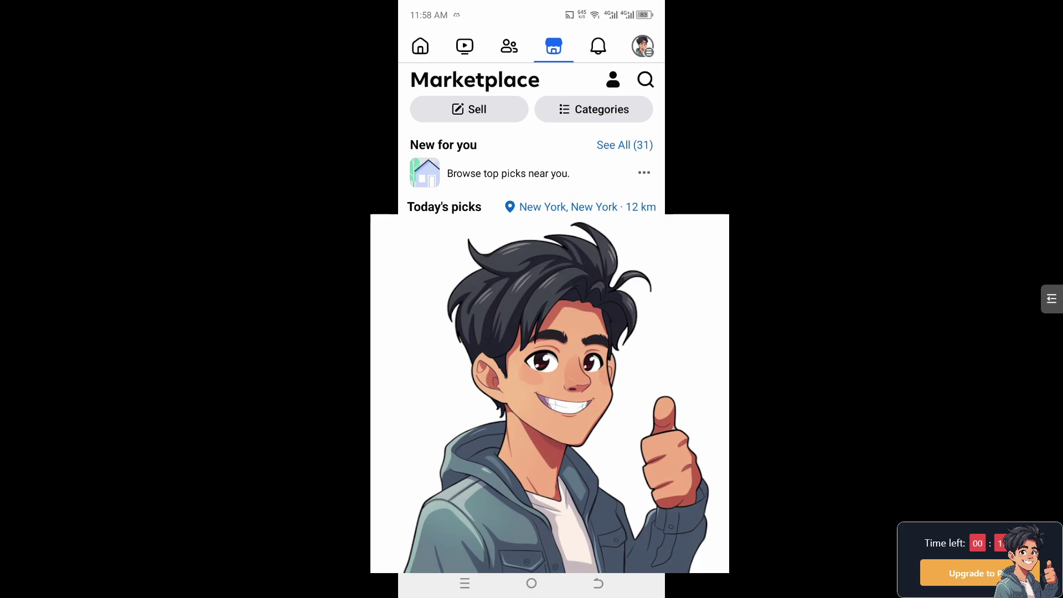
# - Check the app's Marketplace custom message reads 'How To Set Auto reply On Facebook Marketplace'
pyautogui.click(613, 79)
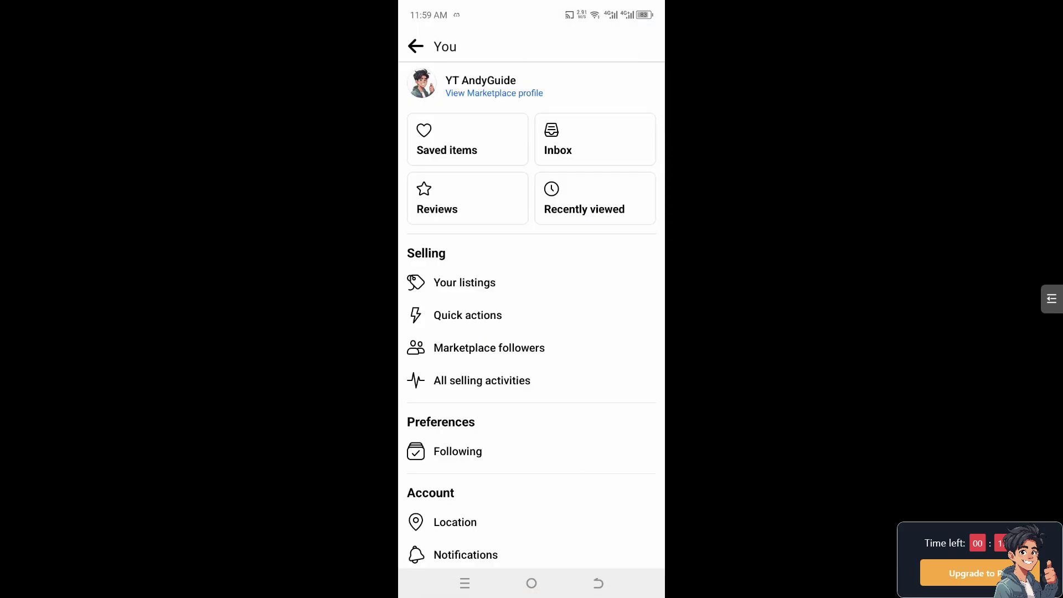
pyautogui.scroll(-2, 532, 315)
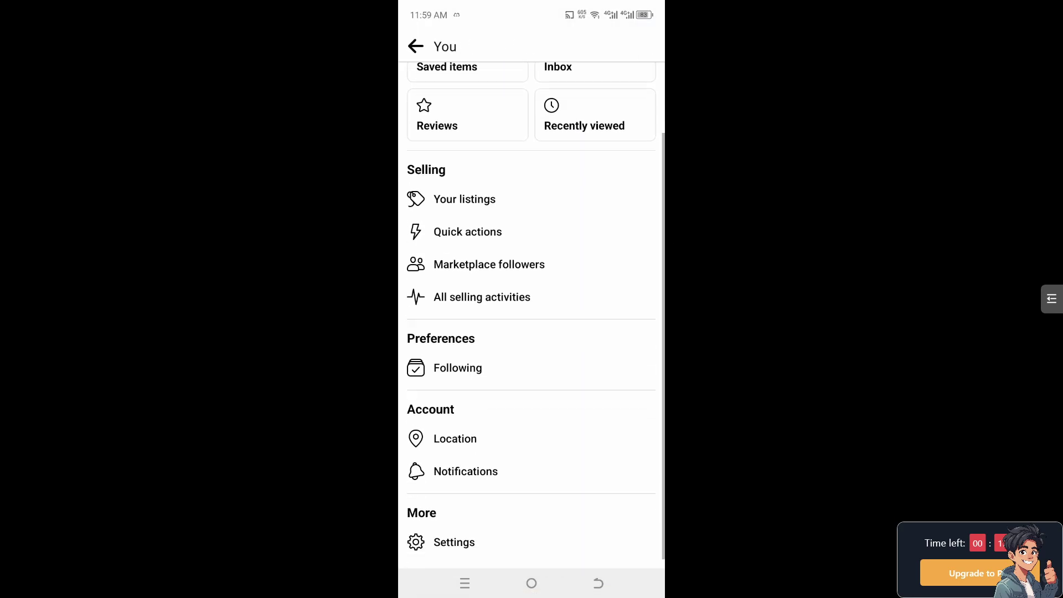
pyautogui.click(454, 531)
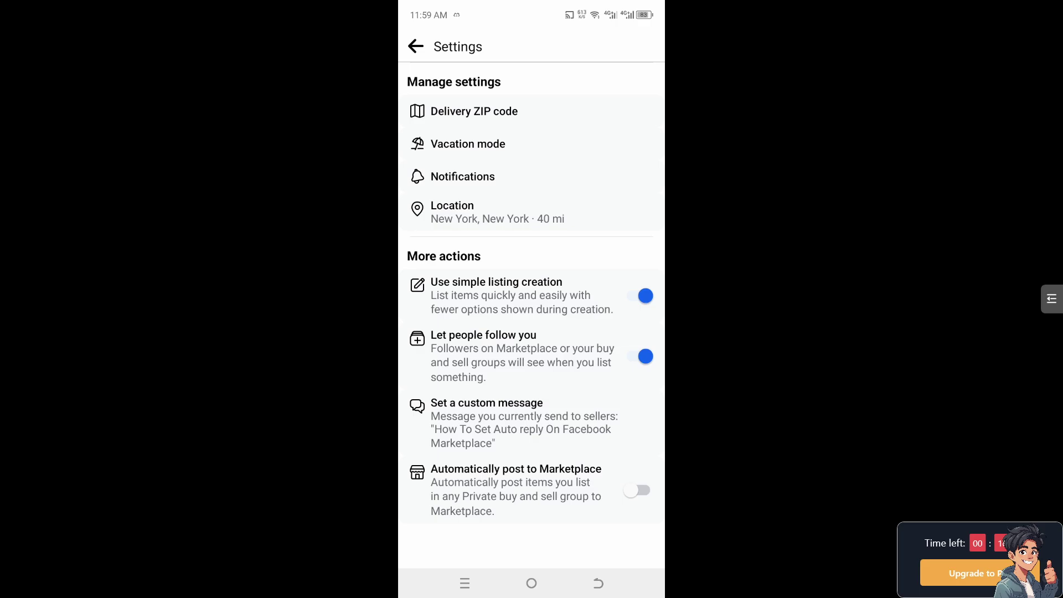
pyautogui.click(523, 424)
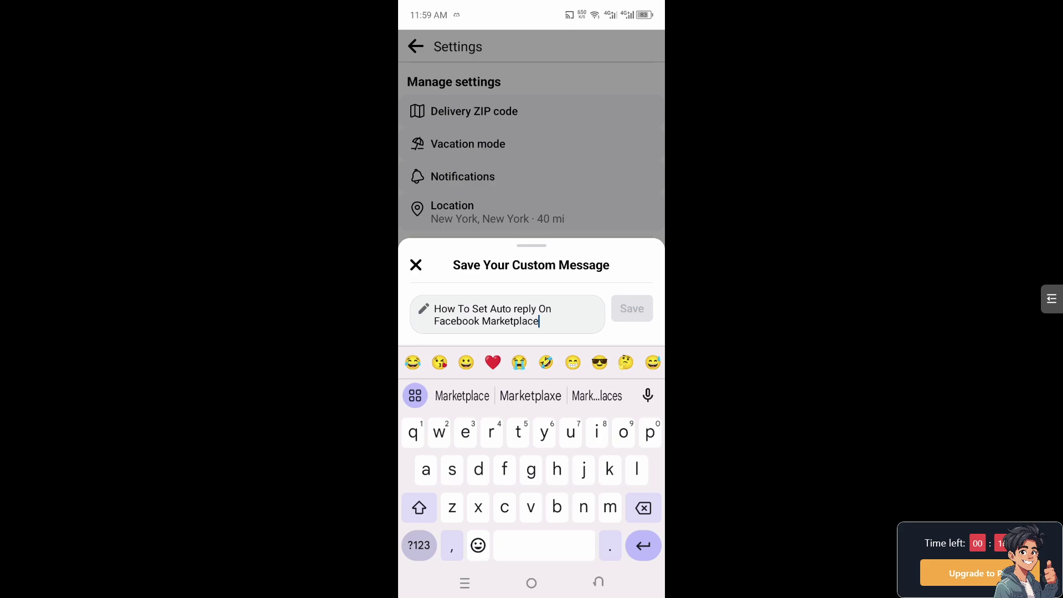
pyautogui.press('Escape')
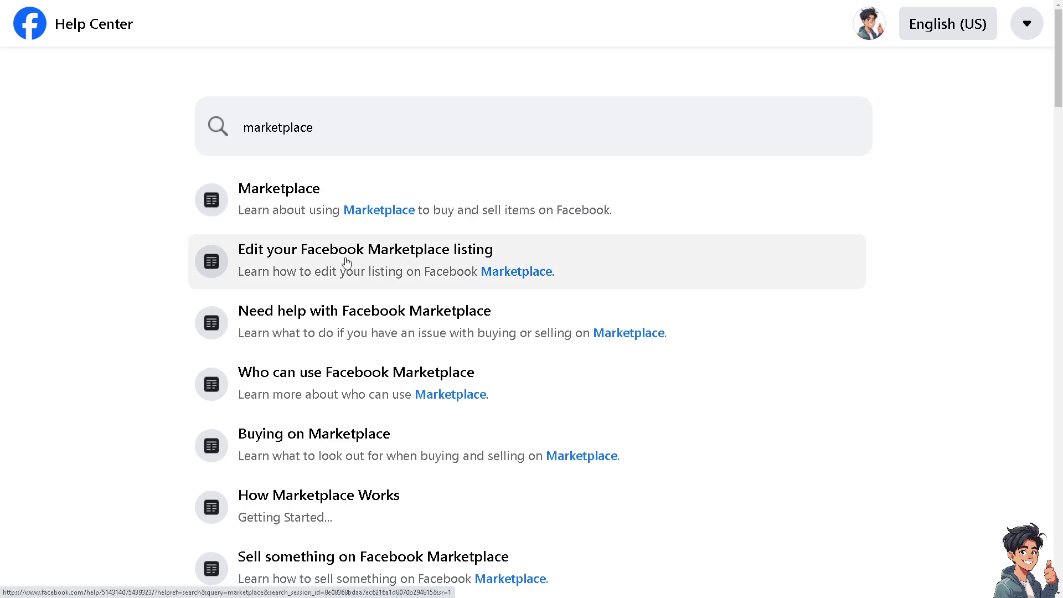
pyautogui.scroll(-4, 320, 294)
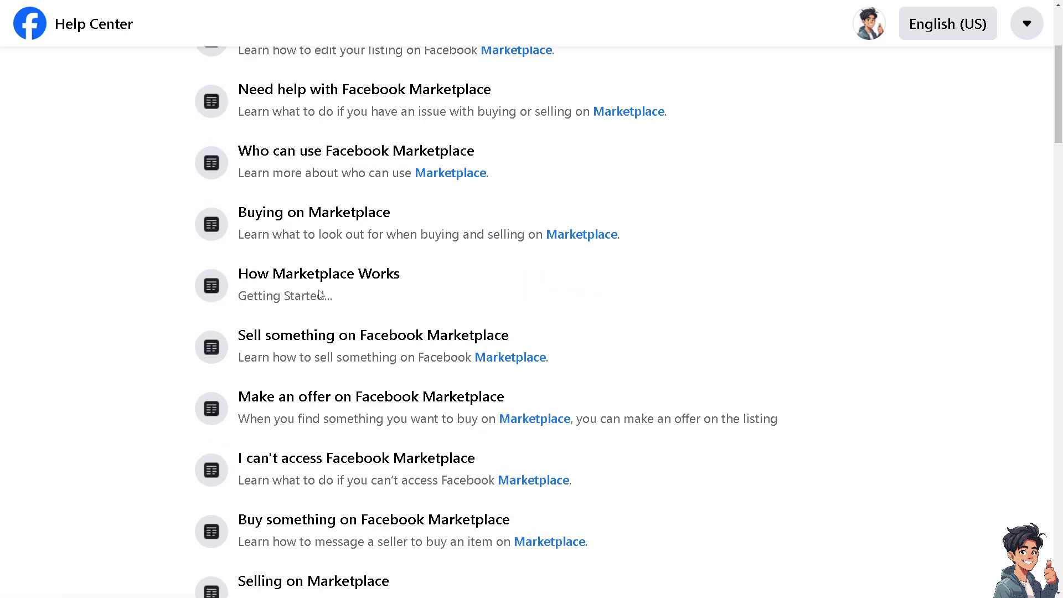
pyautogui.scroll(-4, 320, 294)
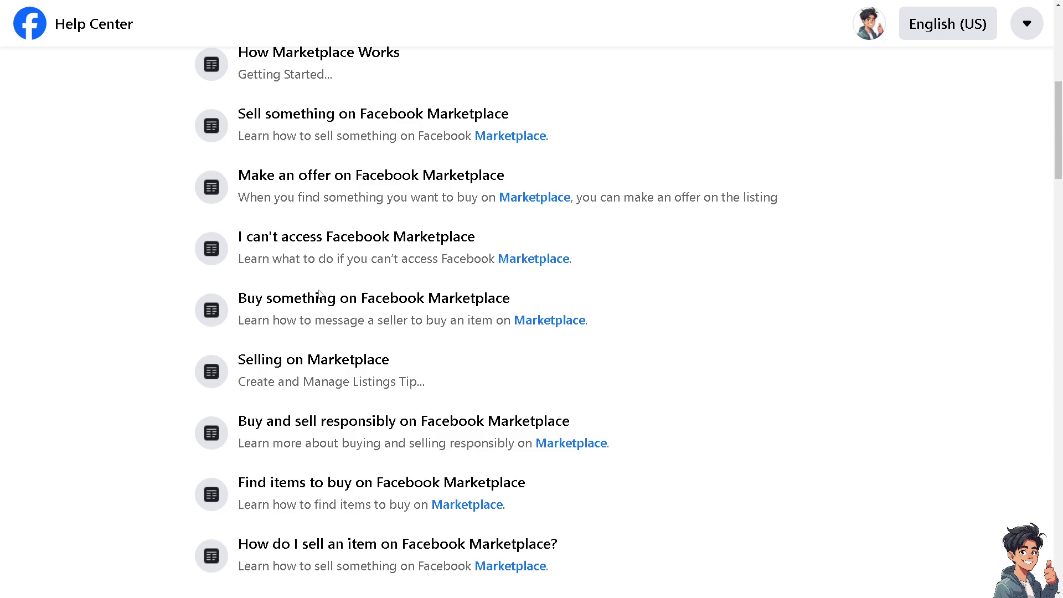
pyautogui.scroll(-1, 320, 294)
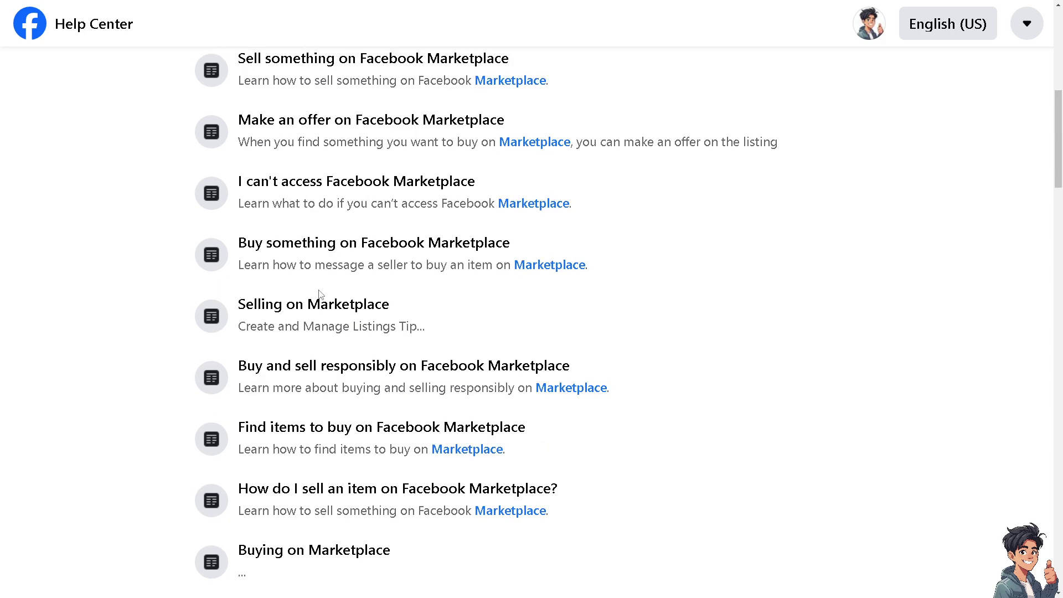
pyautogui.scroll(-2, 320, 294)
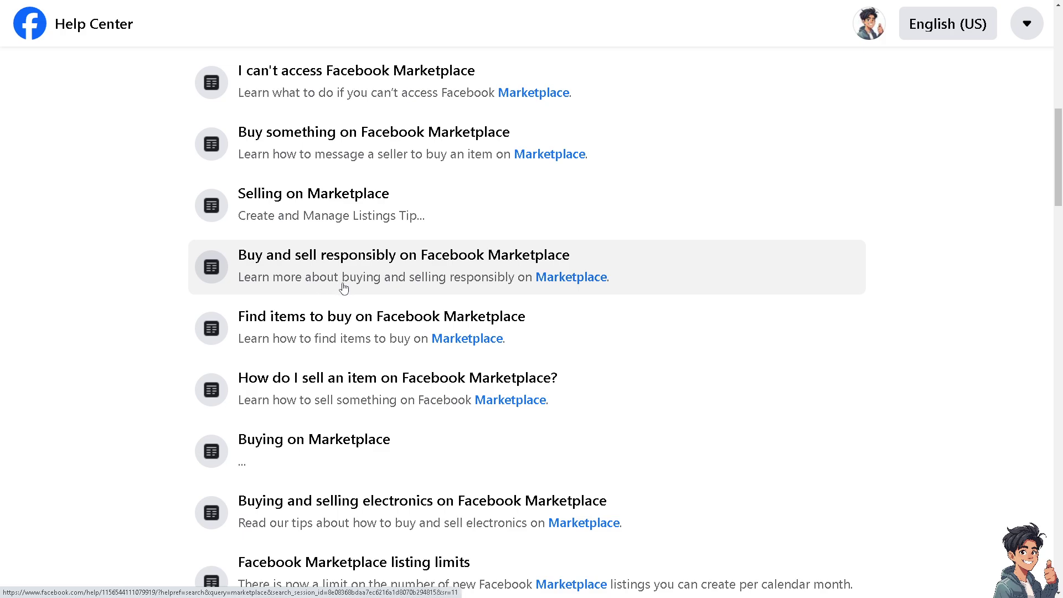
pyautogui.scroll(-4, 343, 287)
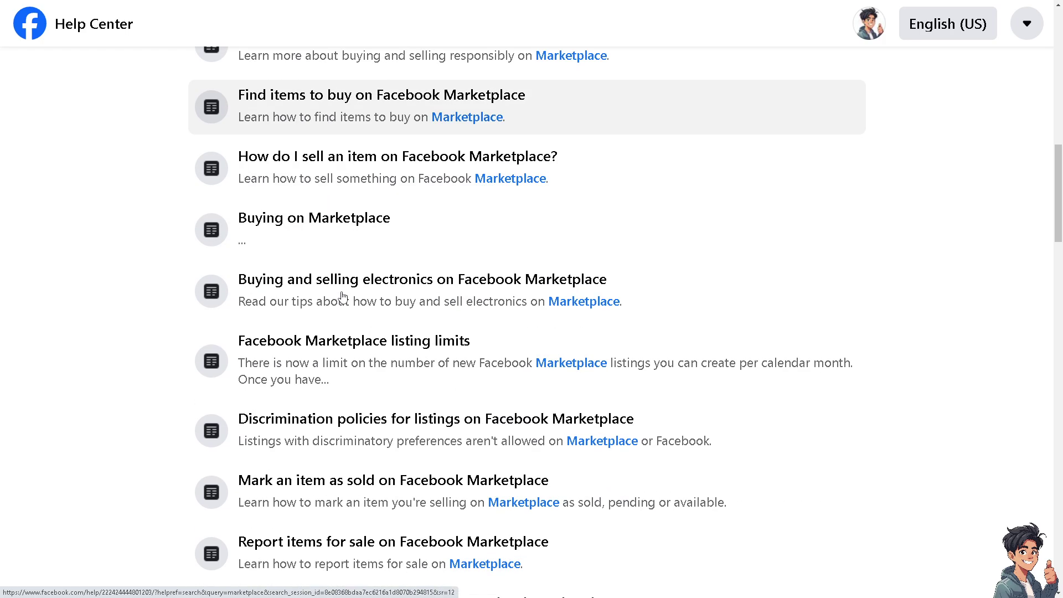
pyautogui.scroll(-2, 343, 297)
pyautogui.scroll(-2, 343, 298)
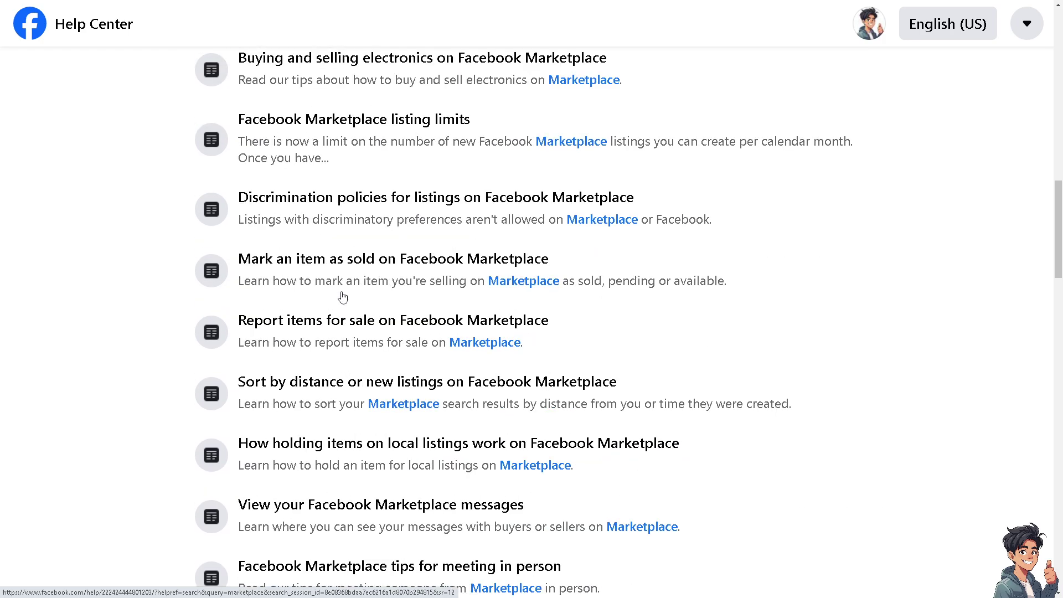
pyautogui.scroll(-6, 342, 298)
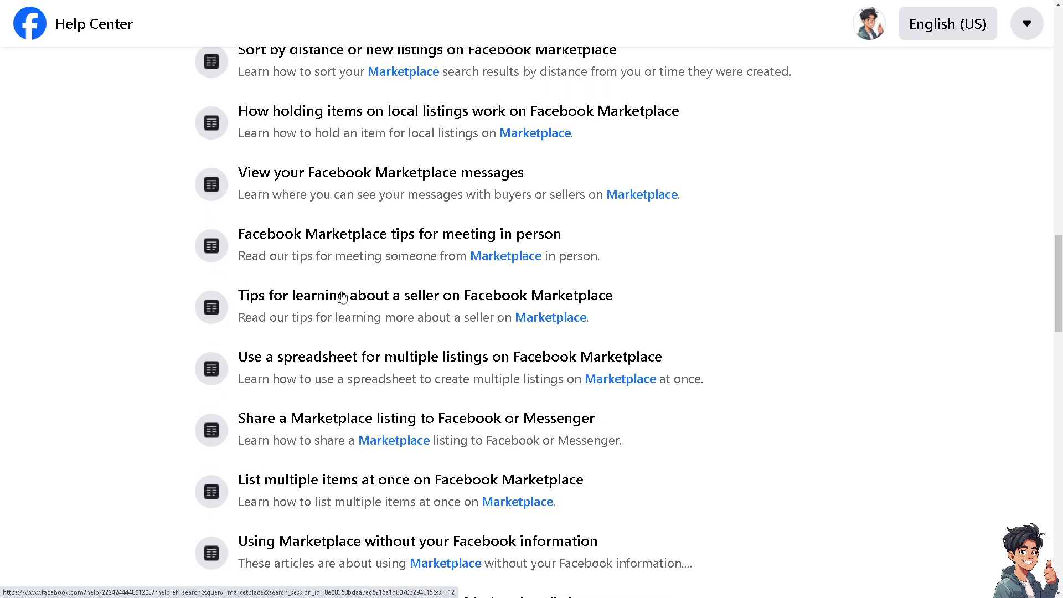